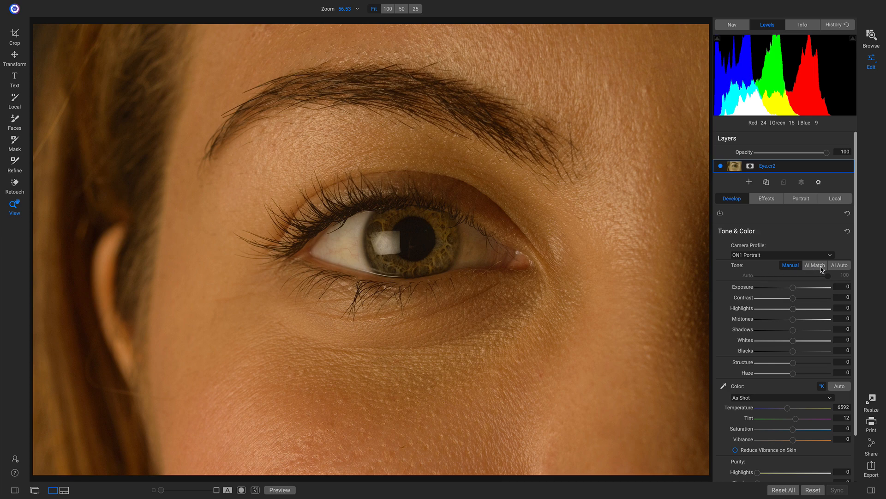
Apply AI Match tone to the eye photo and raise the exposure to 0.65.
{"action": "left_click", "coordinate": [815, 267]}
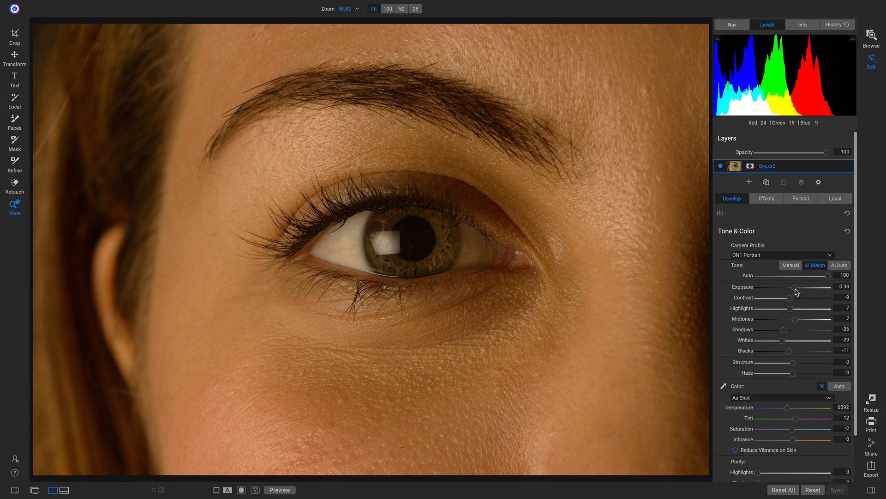
{"action": "left_click_drag", "start_coordinate": [796, 289], "coordinate": [797, 289]}
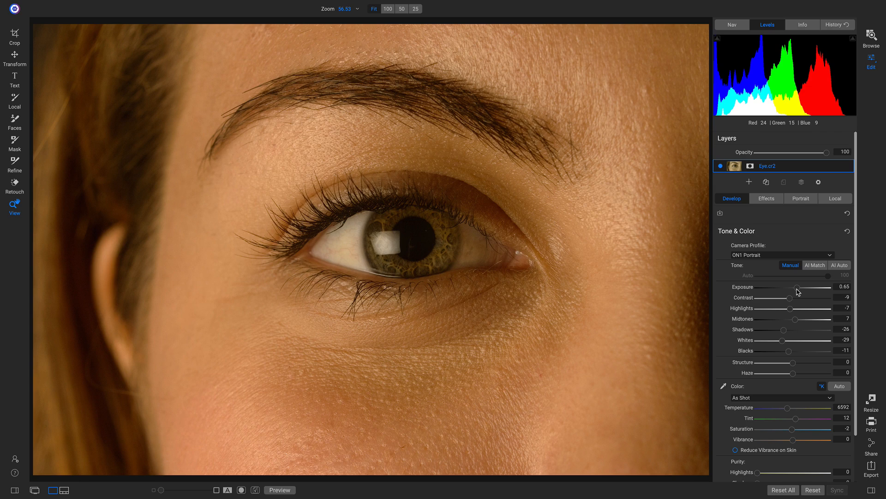
Add a Color Balance filter to the photo's effects.
{"action": "left_click", "coordinate": [770, 199]}
{"action": "left_click", "coordinate": [787, 224]}
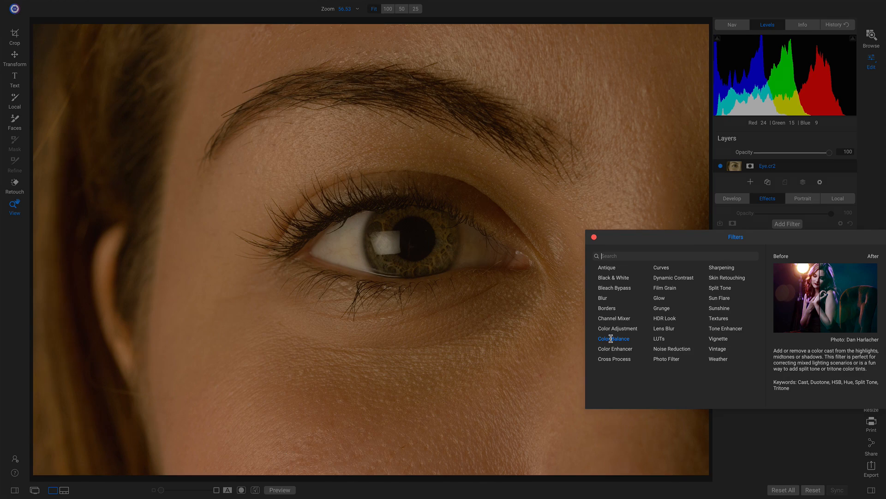
{"action": "left_click", "coordinate": [611, 338]}
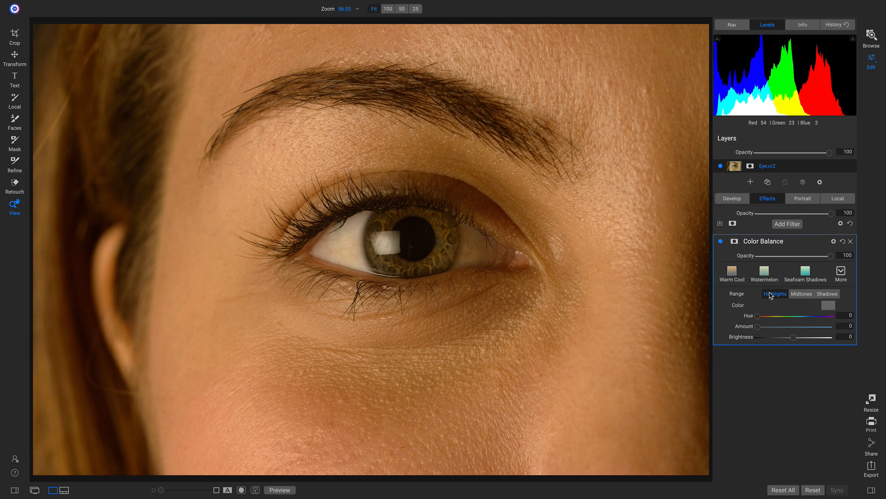
Set the Color Balance shadows to brightness -100, hue 233 and amount 55, and compare with the filter off.
{"action": "left_click", "coordinate": [828, 294]}
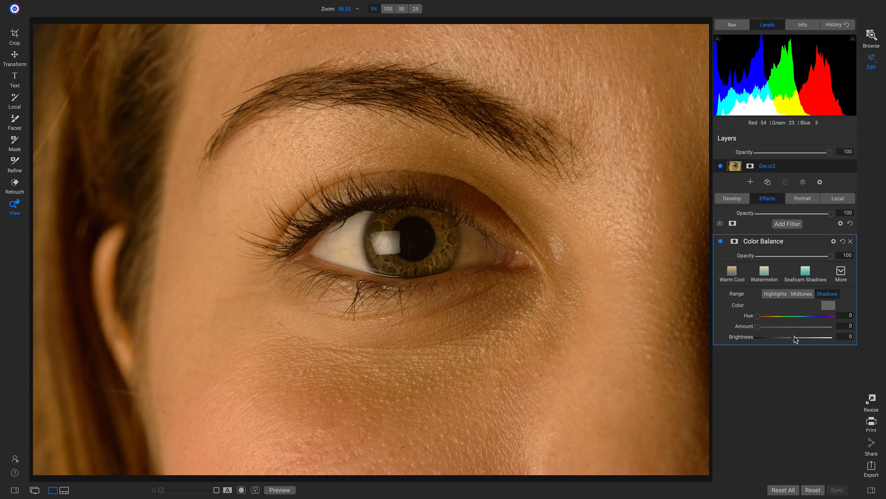
{"action": "left_click_drag", "start_coordinate": [795, 341], "coordinate": [748, 342]}
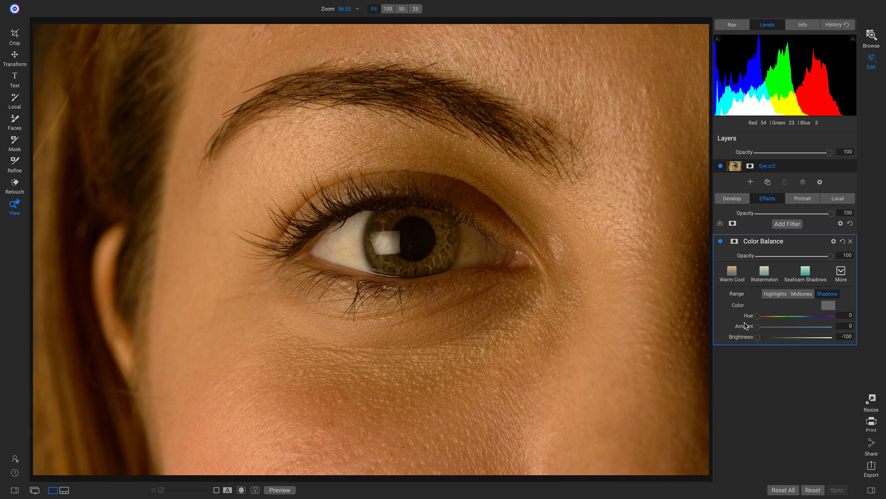
{"action": "left_click_drag", "start_coordinate": [761, 320], "coordinate": [806, 319]}
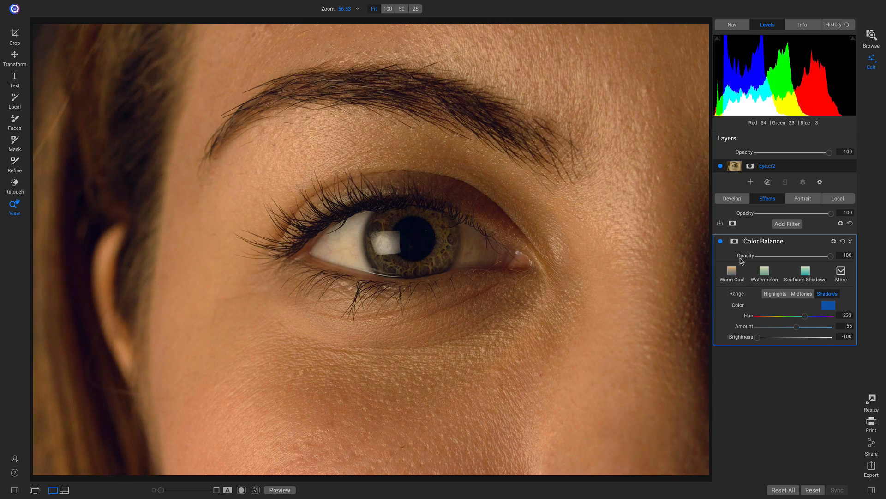
{"action": "left_click", "coordinate": [722, 242]}
{"action": "left_click", "coordinate": [721, 242]}
Set the Color Balance midtones to brightness 100 and amount 39, and compare with the filter off.
{"action": "left_click", "coordinate": [803, 294]}
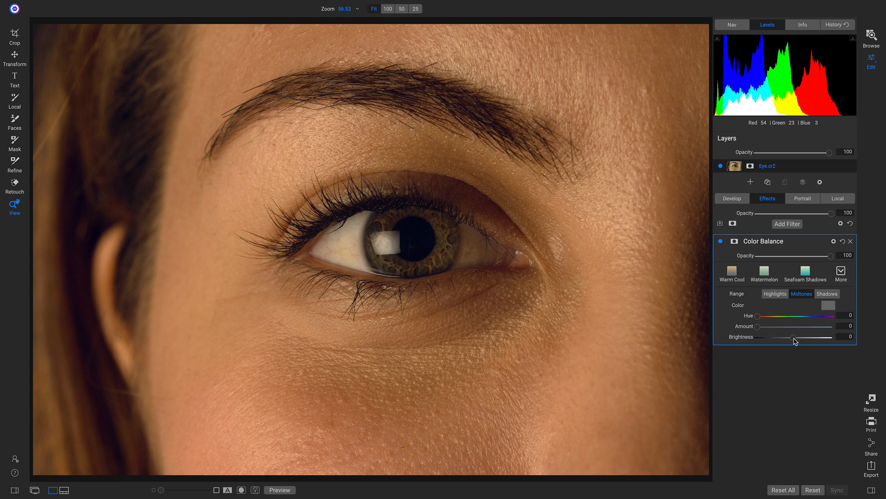
{"action": "left_click_drag", "start_coordinate": [796, 341], "coordinate": [822, 340]}
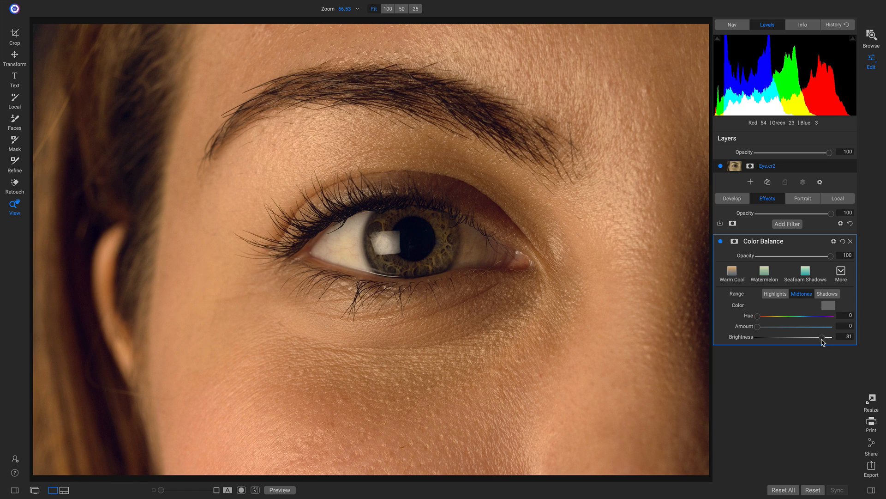
{"action": "left_click_drag", "start_coordinate": [823, 339], "coordinate": [831, 339]}
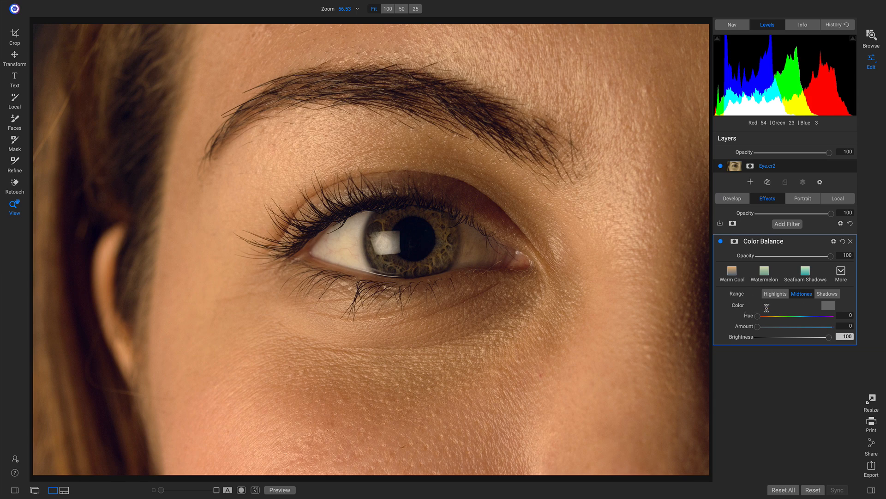
{"action": "left_click_drag", "start_coordinate": [758, 326], "coordinate": [786, 328]}
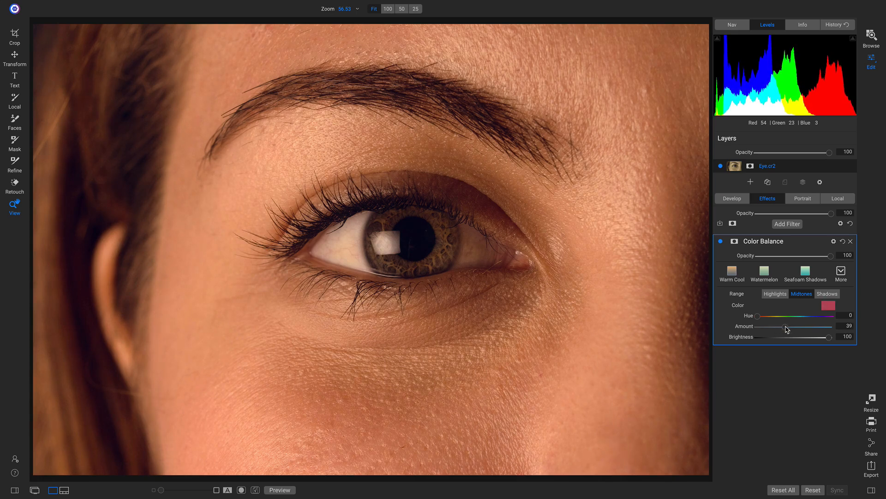
{"action": "left_click", "coordinate": [721, 241]}
{"action": "left_click", "coordinate": [721, 241]}
Set the Color Balance highlights to hue 34, amount 9 and brightness 88, and compare with the filter off.
{"action": "left_click", "coordinate": [770, 295]}
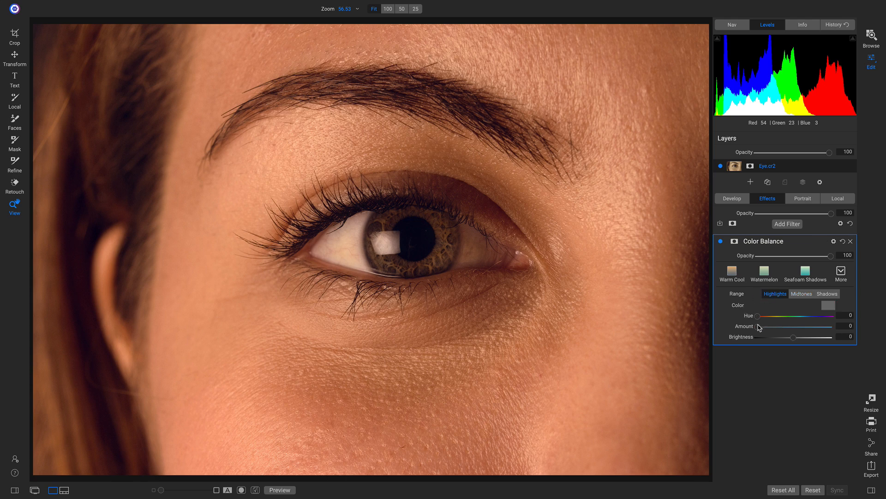
{"action": "left_click_drag", "start_coordinate": [759, 329], "coordinate": [826, 341]}
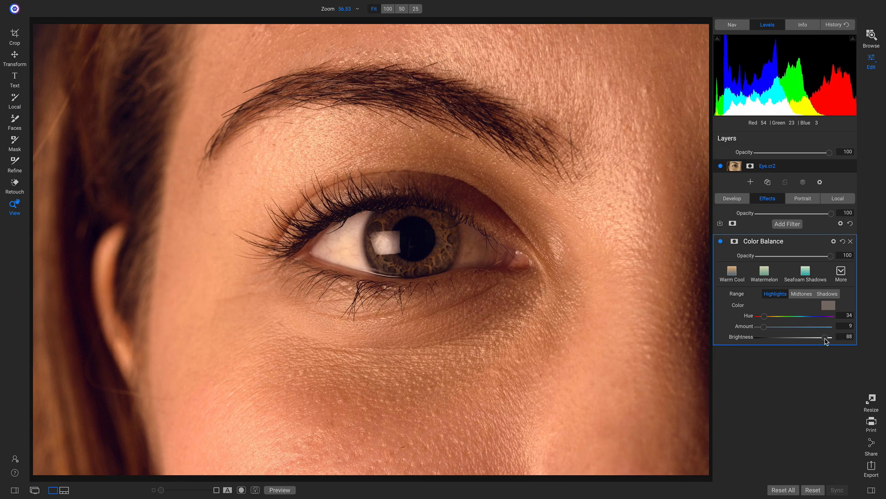
{"action": "left_click", "coordinate": [721, 241]}
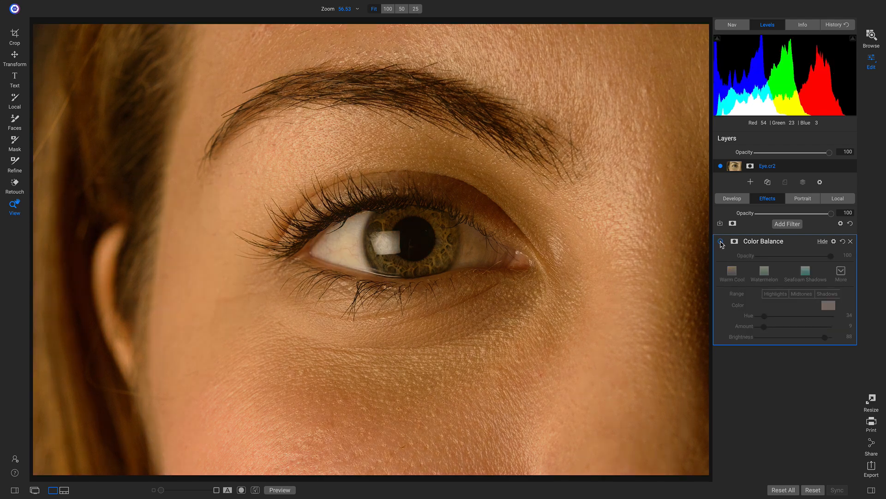
{"action": "left_click", "coordinate": [721, 241]}
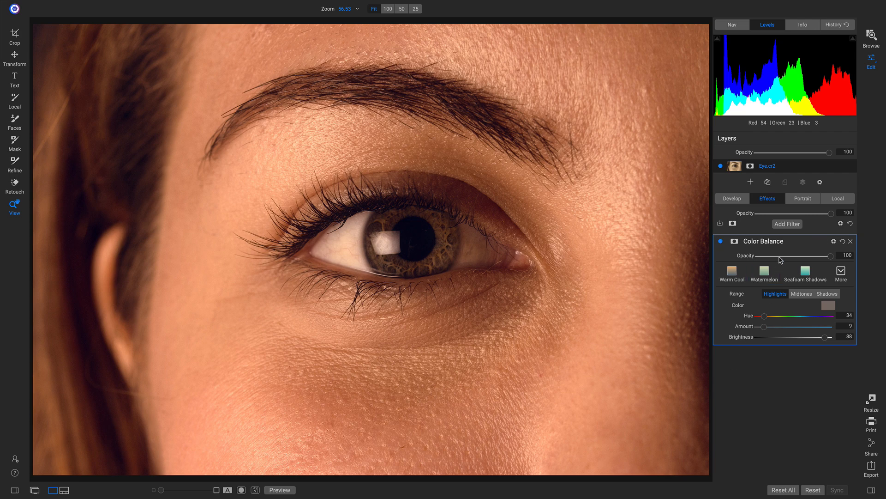
Add a Dynamic Contrast filter and invert its mask to hide the effect.
{"action": "left_click", "coordinate": [787, 224]}
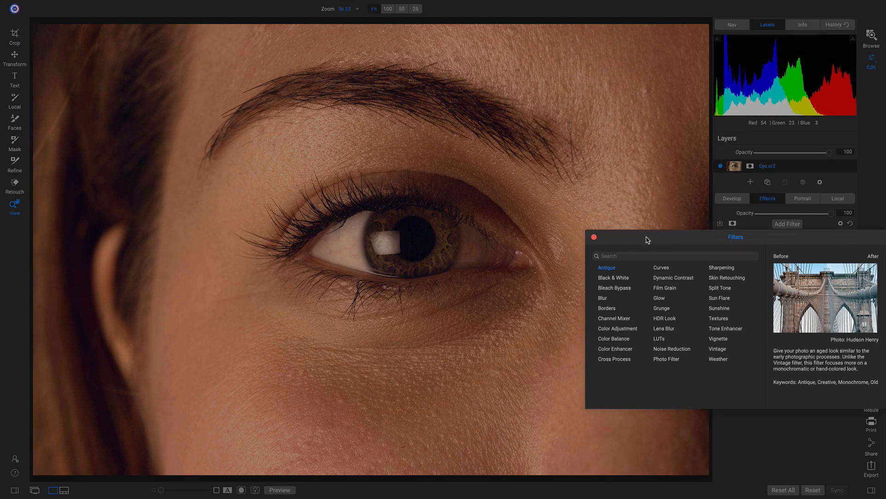
{"action": "left_click", "coordinate": [671, 278]}
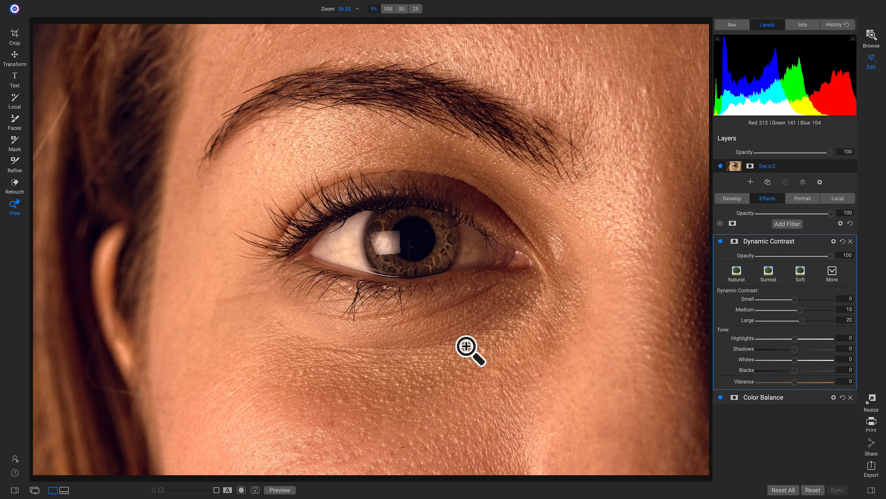
{"action": "left_click", "coordinate": [734, 244]}
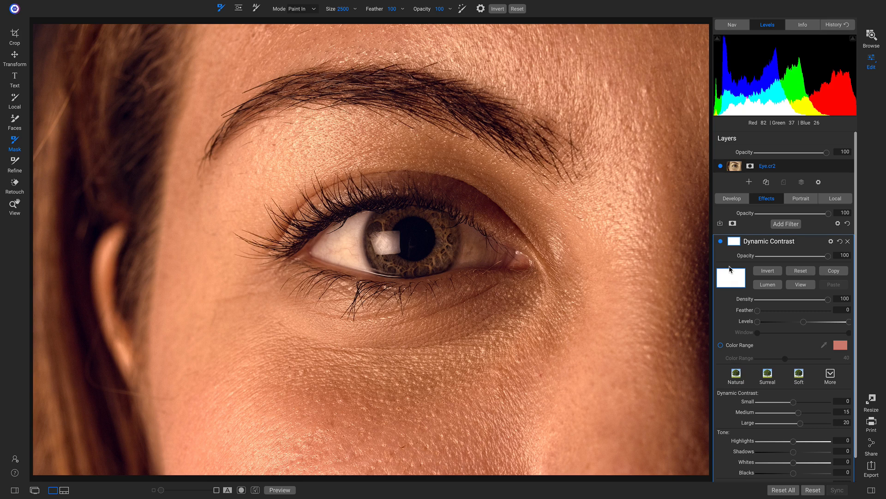
{"action": "left_click", "coordinate": [773, 273]}
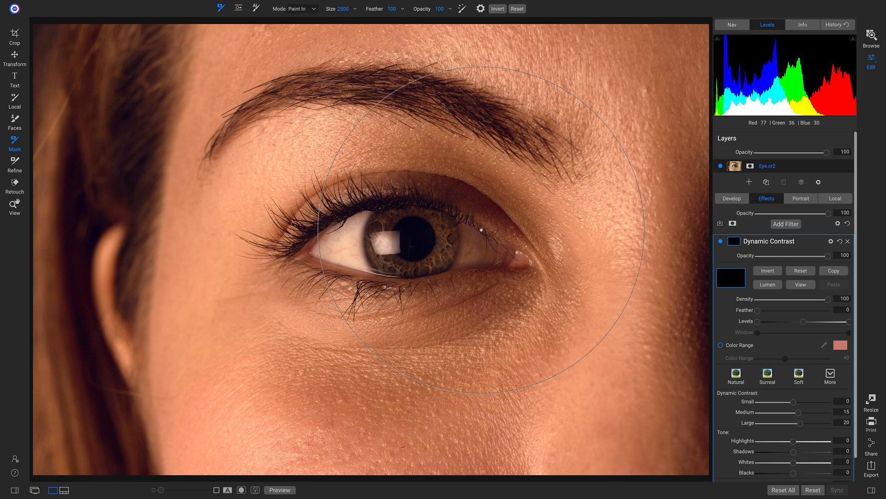
Reduce the masking brush to size 1200 and paint the Dynamic Contrast effect in over the eye.
{"action": "key", "text": "bracketleft"}
{"action": "key", "text": "bracketleft"}
{"action": "key", "text": "bracketleft"}
{"action": "key", "text": "bracketleft"}
{"action": "key", "text": "bracketleft"}
{"action": "key", "text": "bracketleft"}
{"action": "key", "text": "bracketleft"}
{"action": "key", "text": "bracketleft"}
{"action": "key", "text": "bracketleft"}
{"action": "key", "text": "bracketleft"}
{"action": "key", "text": "bracketleft"}
{"action": "key", "text": "bracketleft"}
{"action": "key", "text": "bracketleft"}
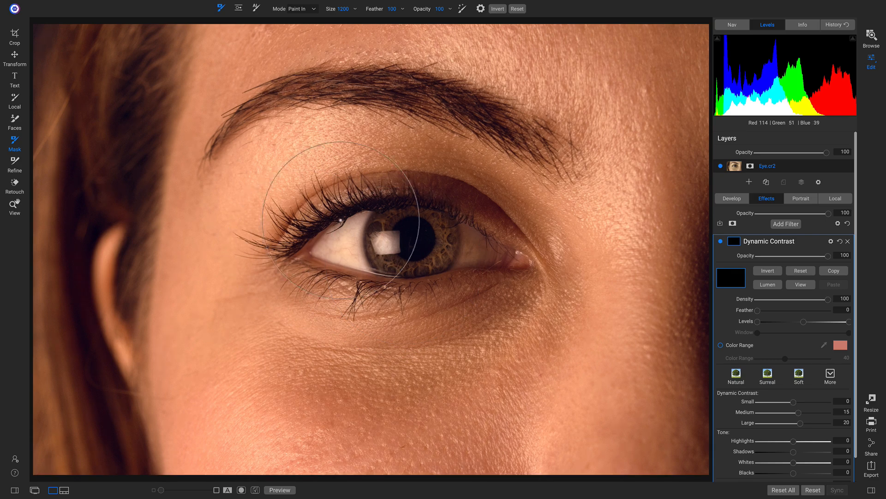
{"action": "mouse_move", "coordinate": [362, 211]}
{"action": "left_mouse_down"}
{"action": "mouse_move", "coordinate": [401, 222]}
{"action": "mouse_move", "coordinate": [389, 277]}
{"action": "left_mouse_up"}
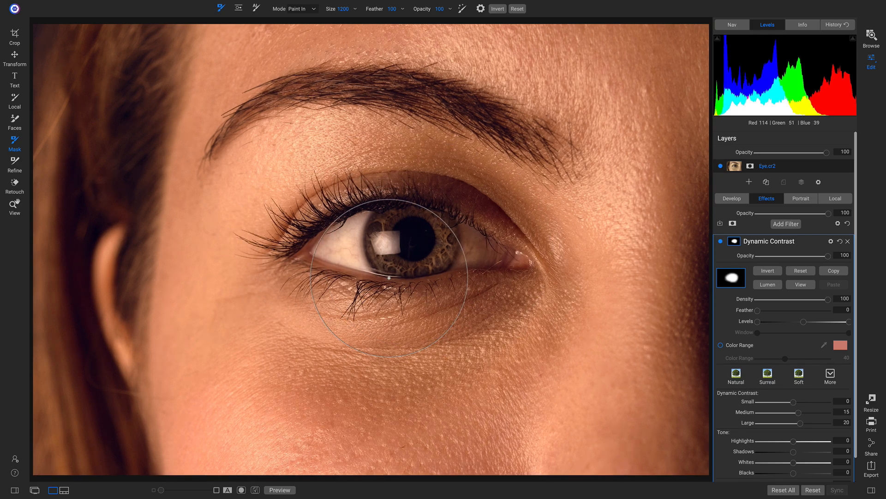
Set Dynamic Contrast to small 14, shadows 21 and blacks -7, and compare with the filter off.
{"action": "left_click_drag", "start_coordinate": [794, 404], "coordinate": [804, 406]}
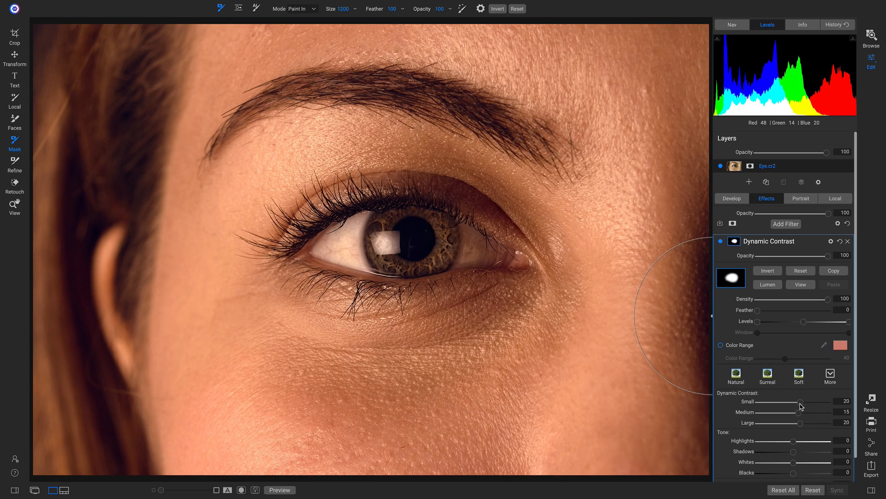
{"action": "scroll", "coordinate": [799, 406], "scroll_direction": "down", "scroll_amount": 1}
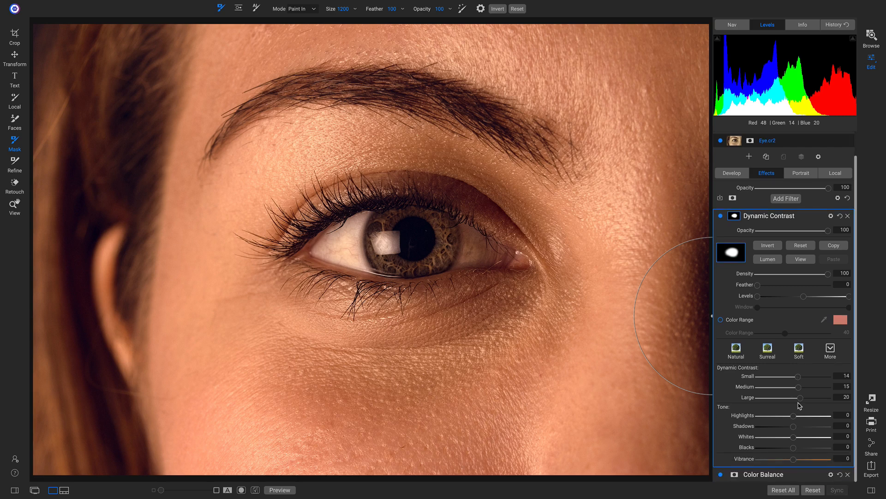
{"action": "left_click_drag", "start_coordinate": [795, 430], "coordinate": [788, 449]}
{"action": "left_click", "coordinate": [721, 216]}
{"action": "left_click", "coordinate": [720, 216]}
{"action": "left_click", "coordinate": [720, 216]}
{"action": "left_click", "coordinate": [720, 216]}
Switch to the View tool and compare the edited photo with the original.
{"action": "key", "text": "z"}
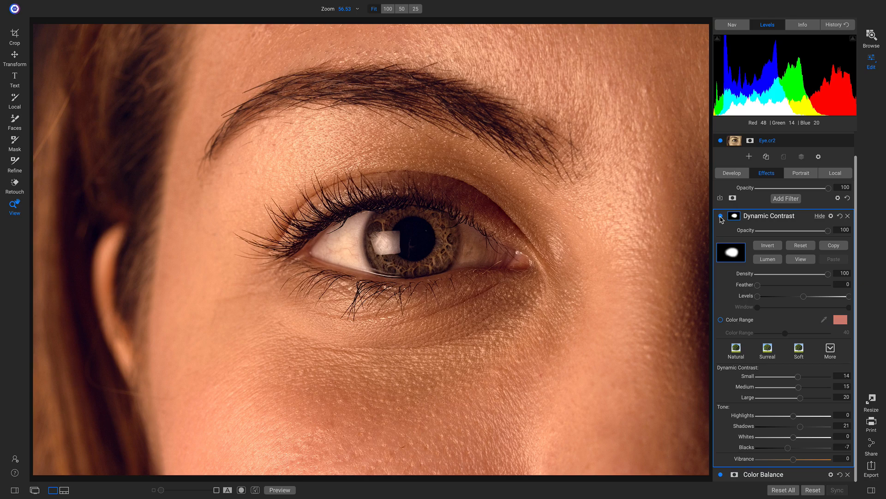
{"action": "key", "text": "backslash"}
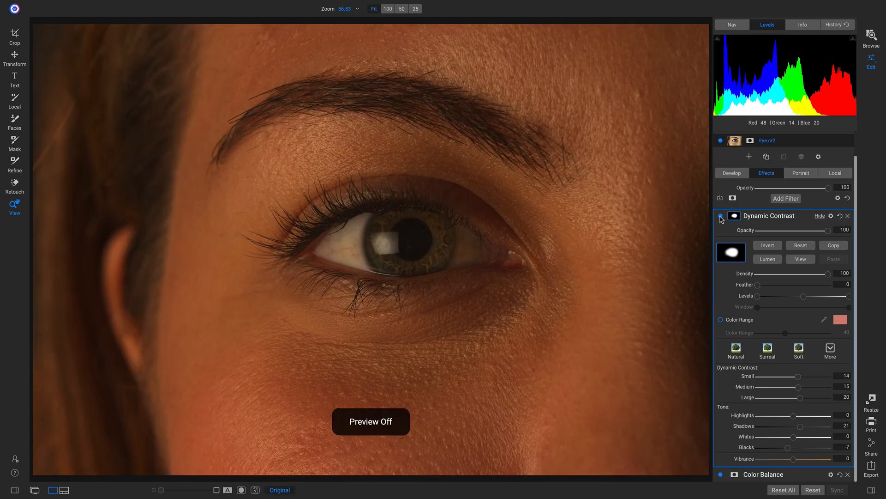
{"action": "key", "text": "backslash"}
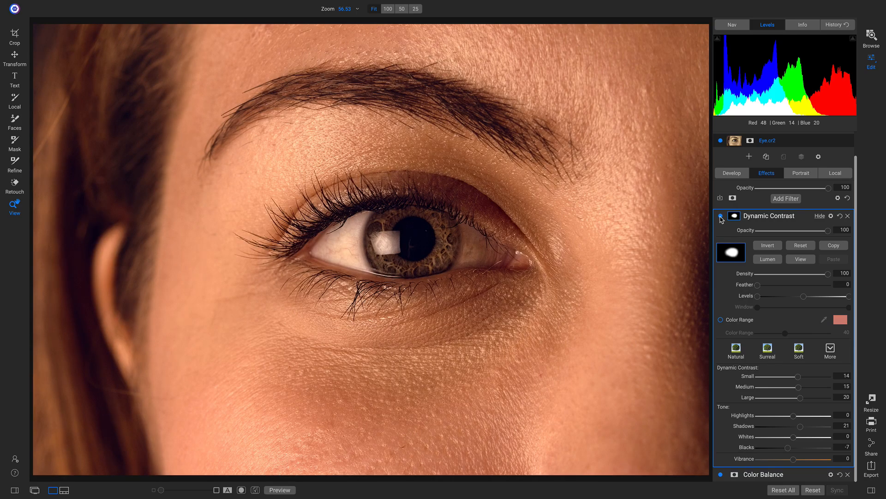
{"action": "key", "text": "backslash"}
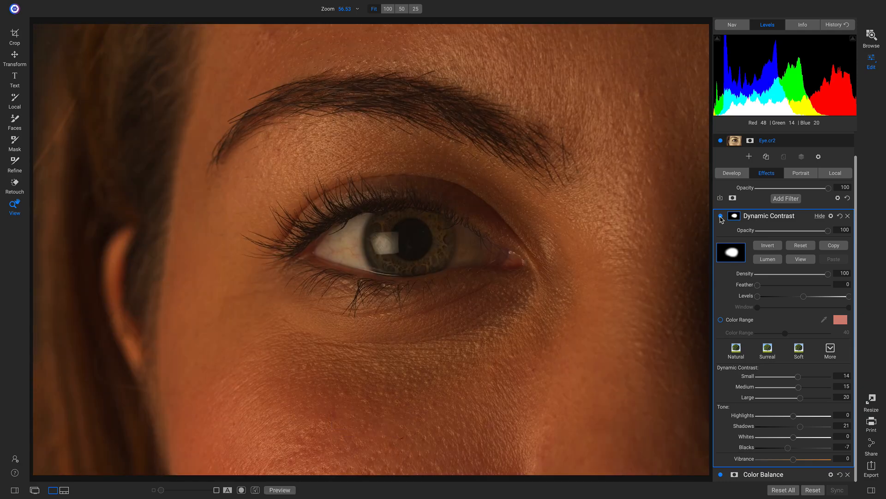
{"action": "left_click", "coordinate": [721, 217]}
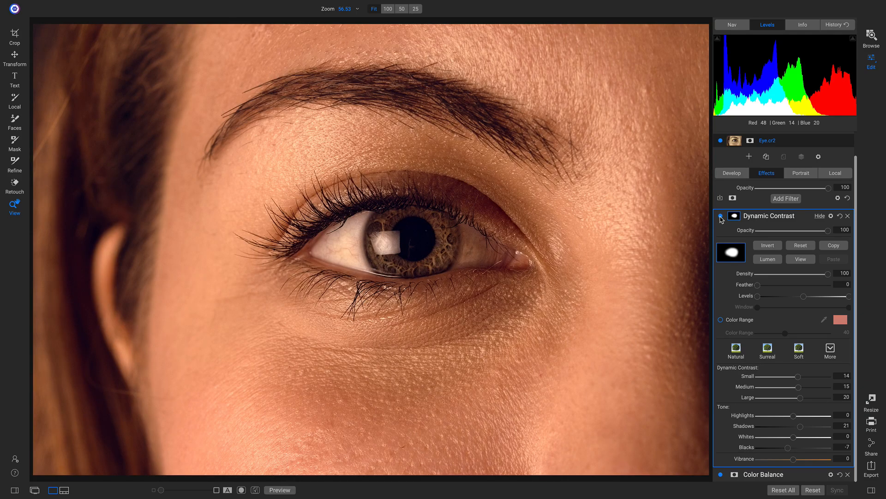